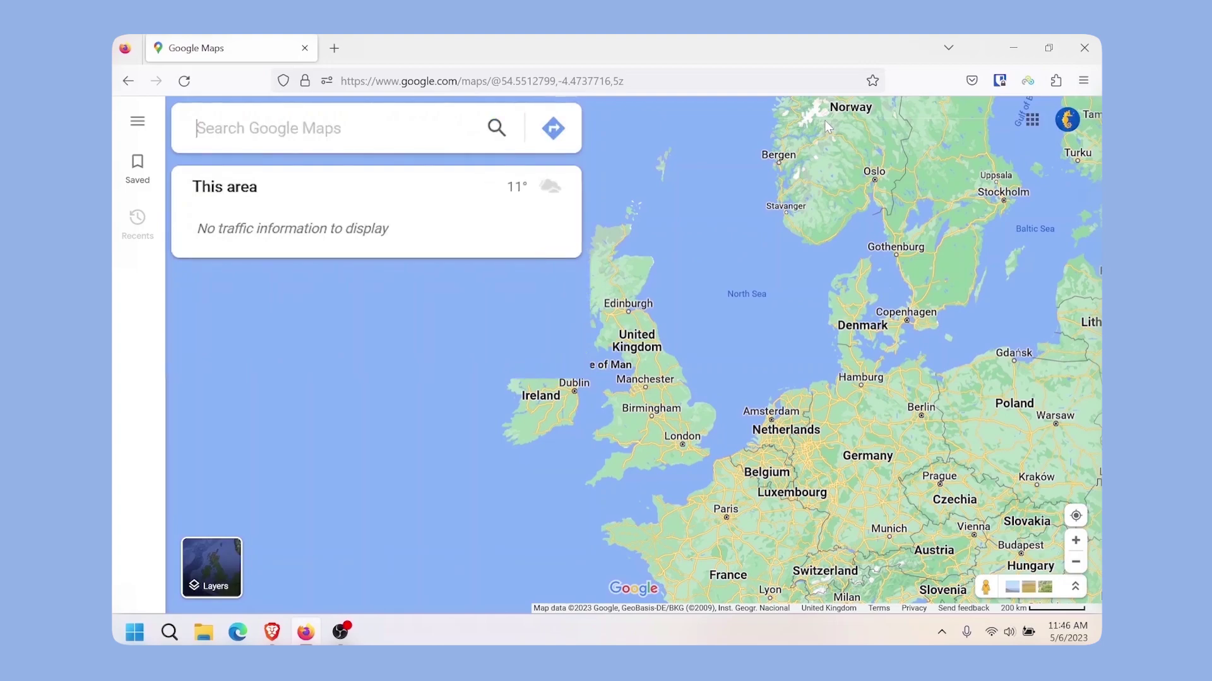
Find The Golden Notebook on Tinker Street, Woodstock, NY in Google Maps and copy its sharing link.
type("the")
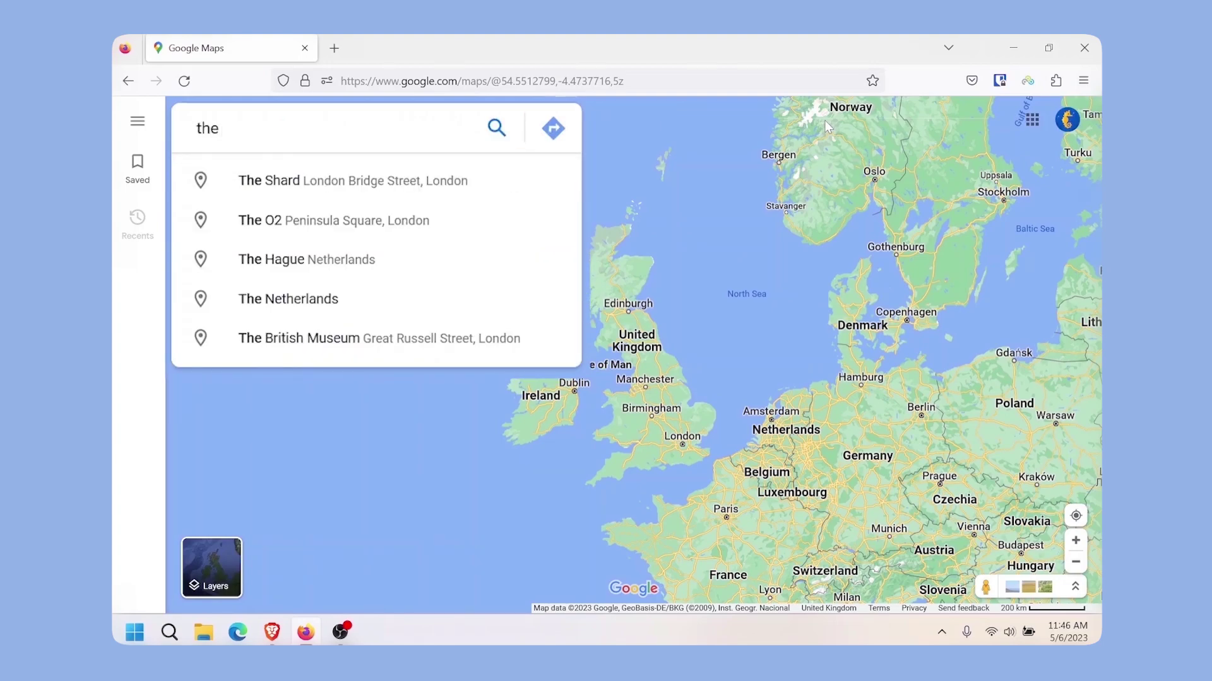
type(" golden n")
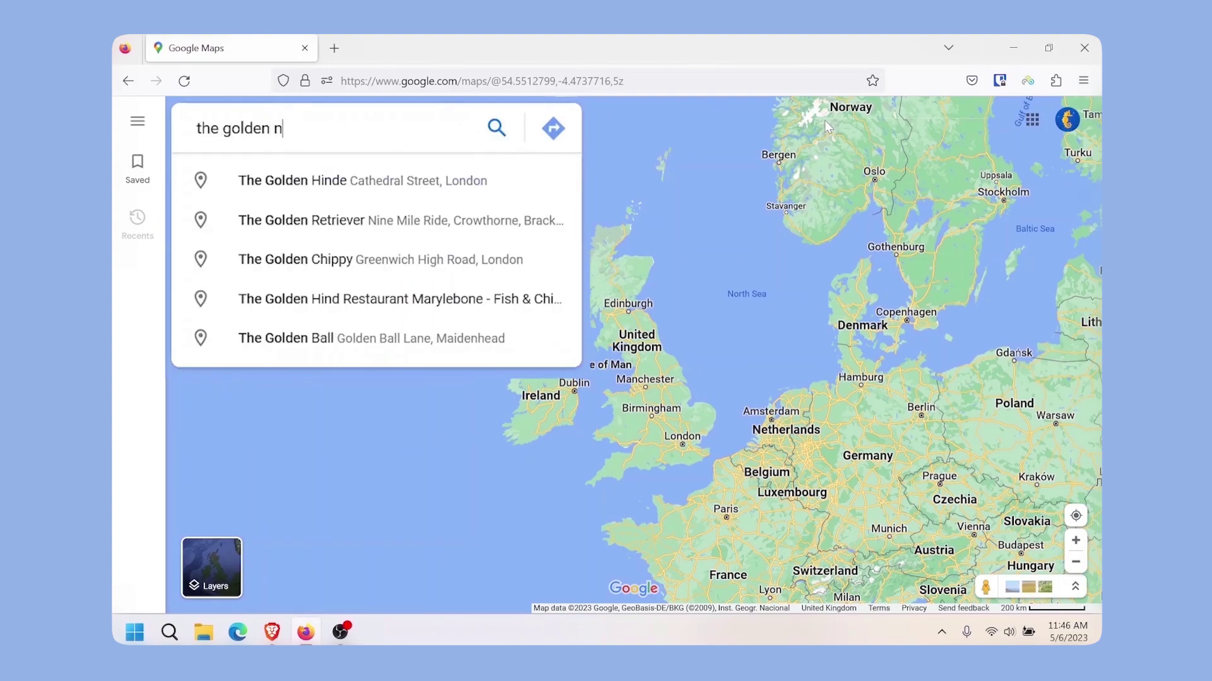
type("otebook")
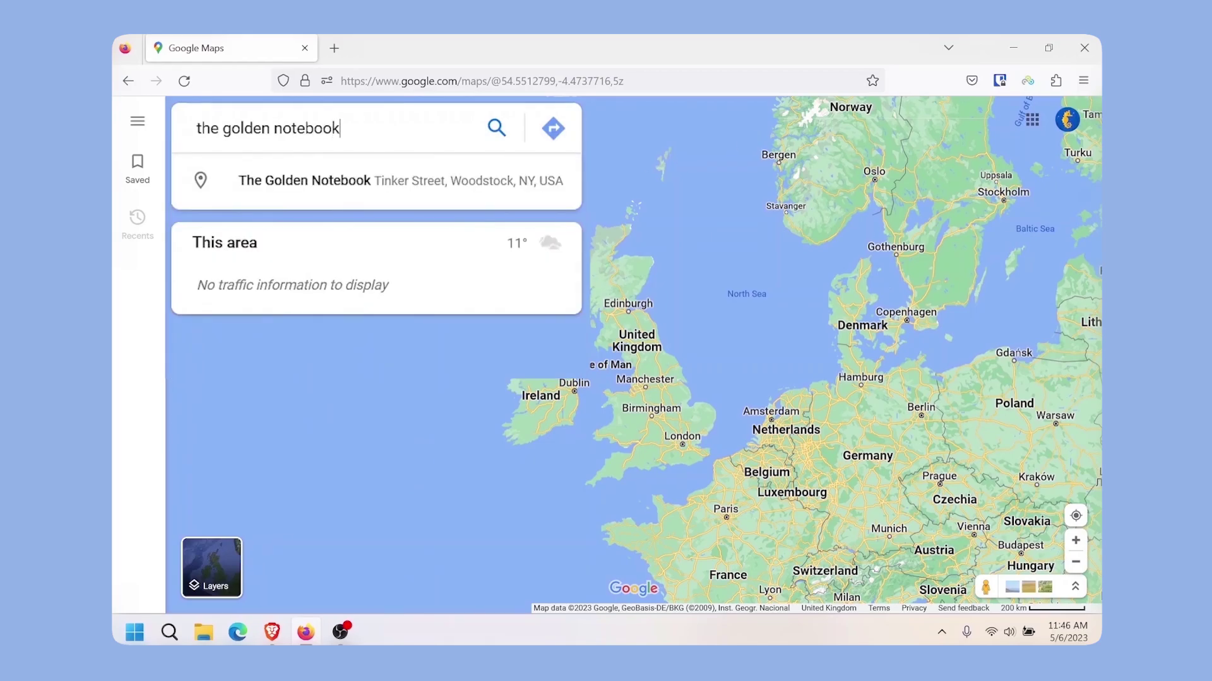
left_click(328, 176)
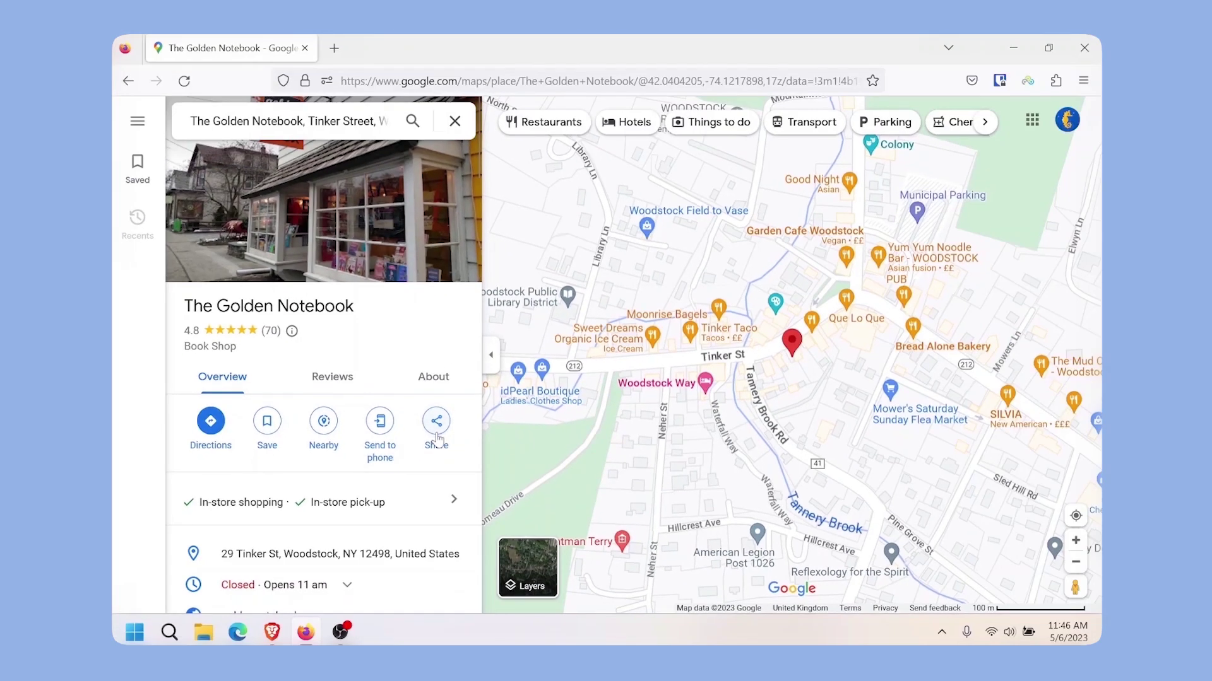
left_click(716, 399)
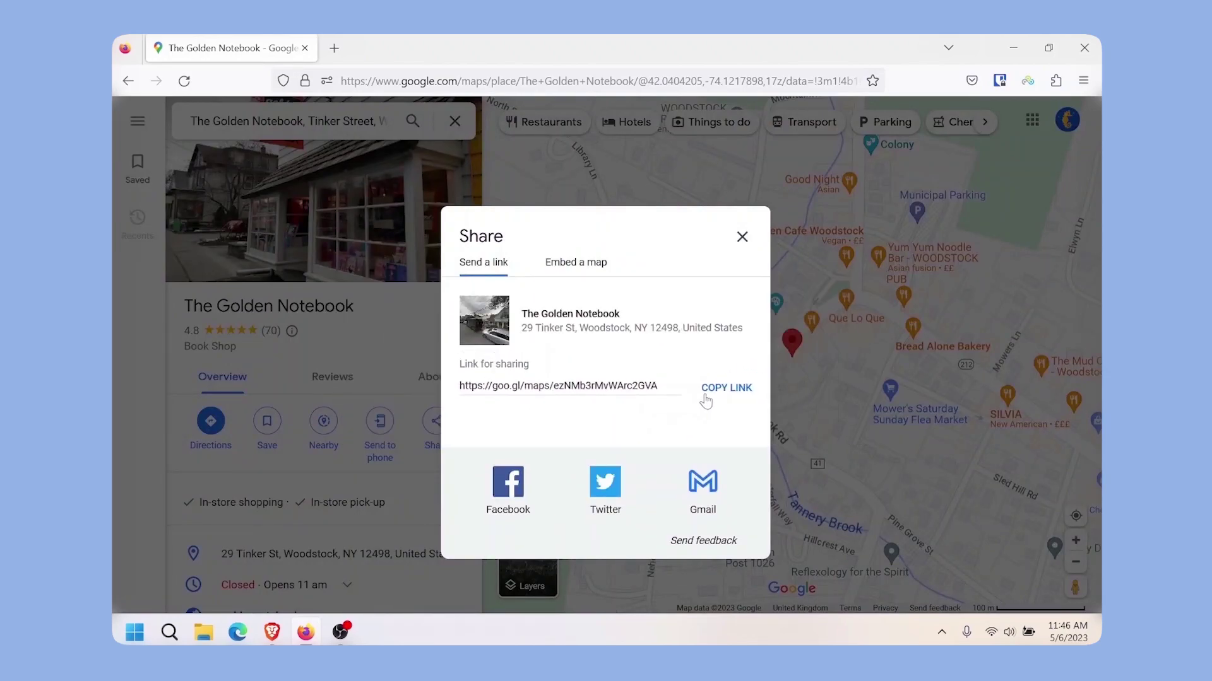
left_click(705, 400)
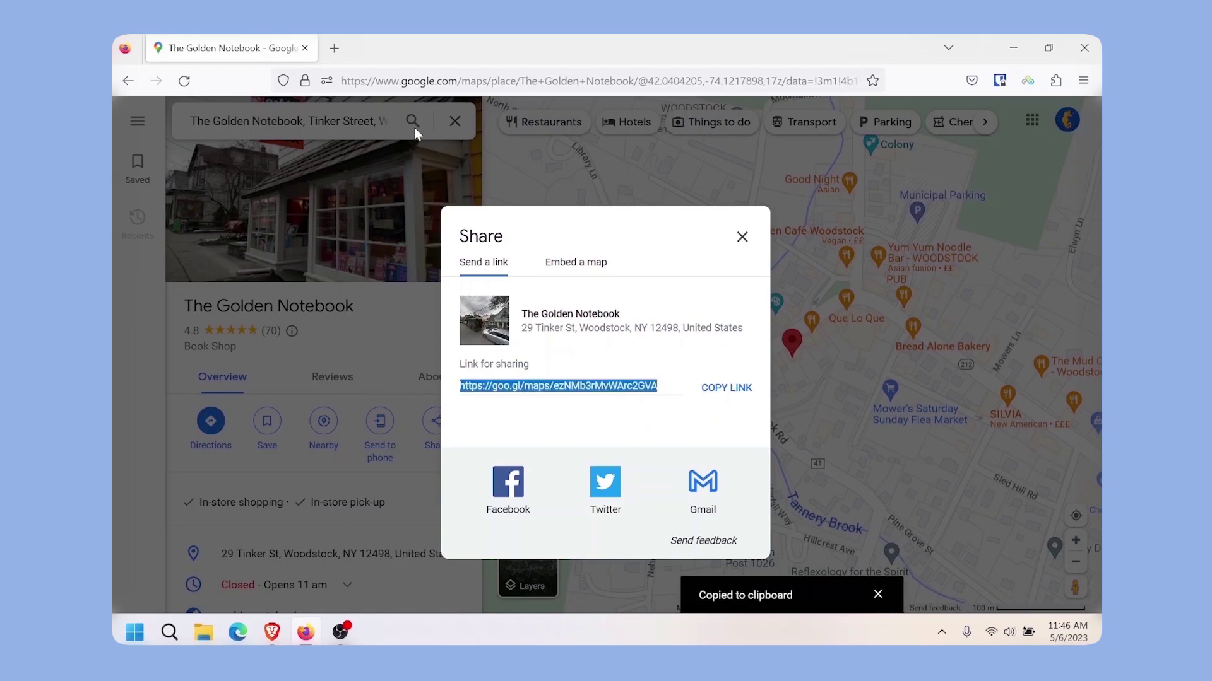
Open canva.com in a new browser tab and log in with the Google account.
left_click(334, 49)
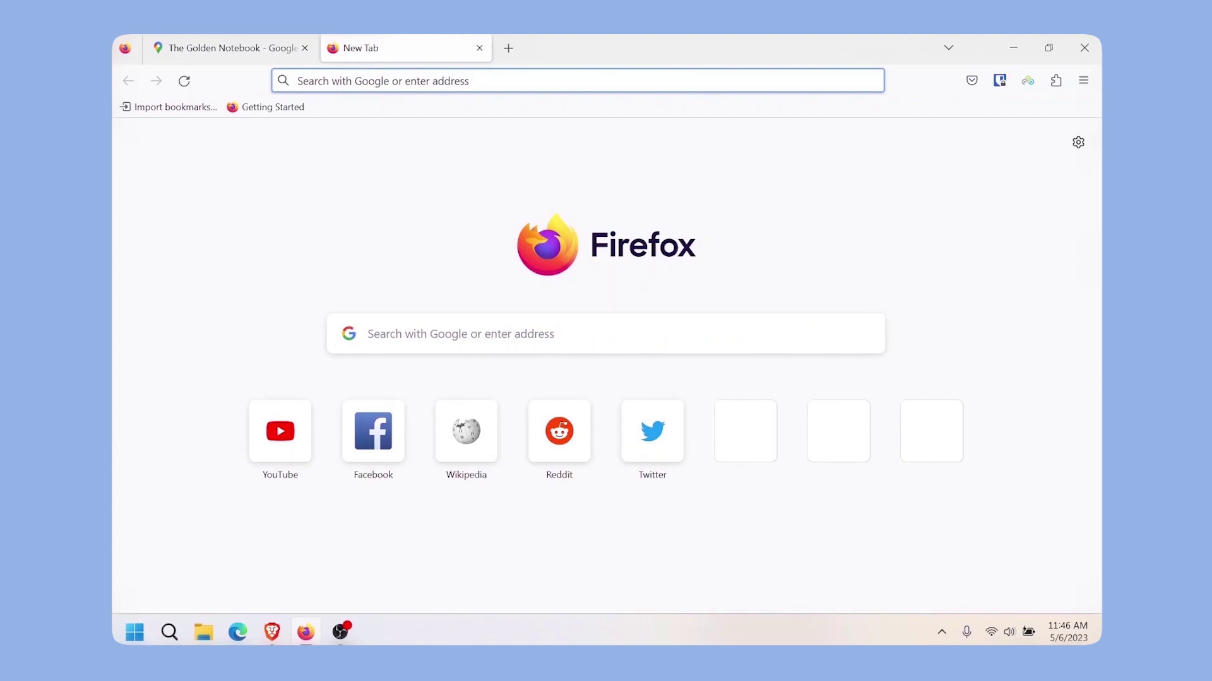
type("canva.com")
key("Return")
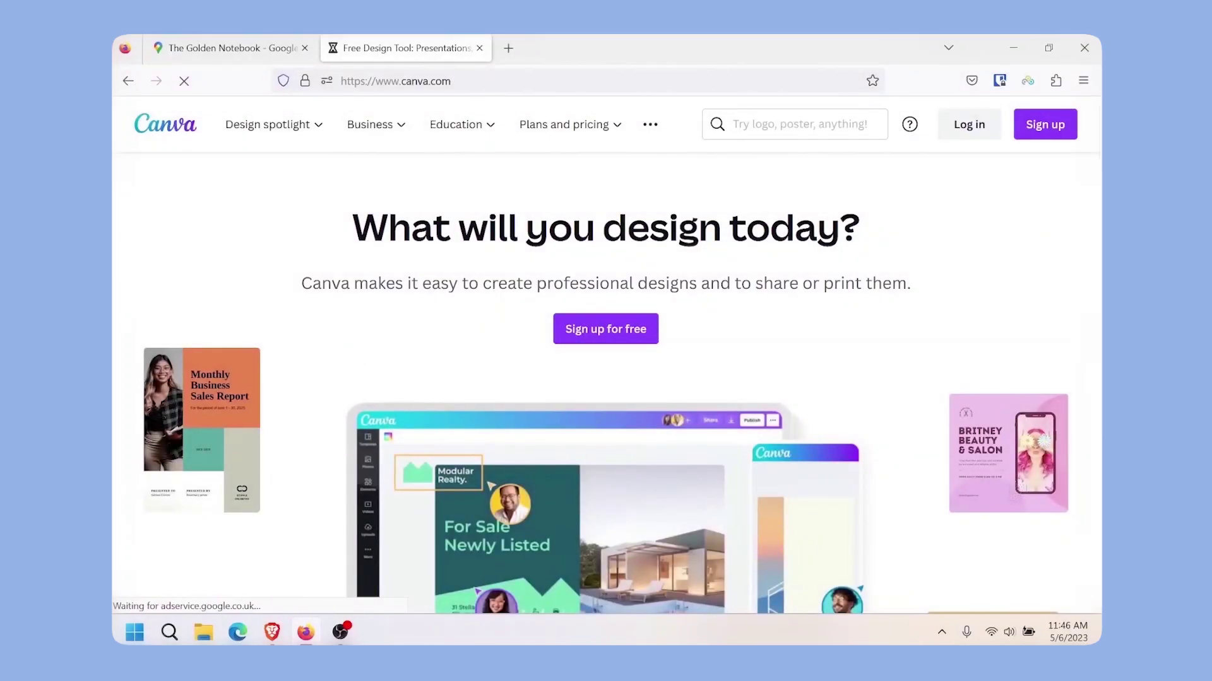
left_click(950, 140)
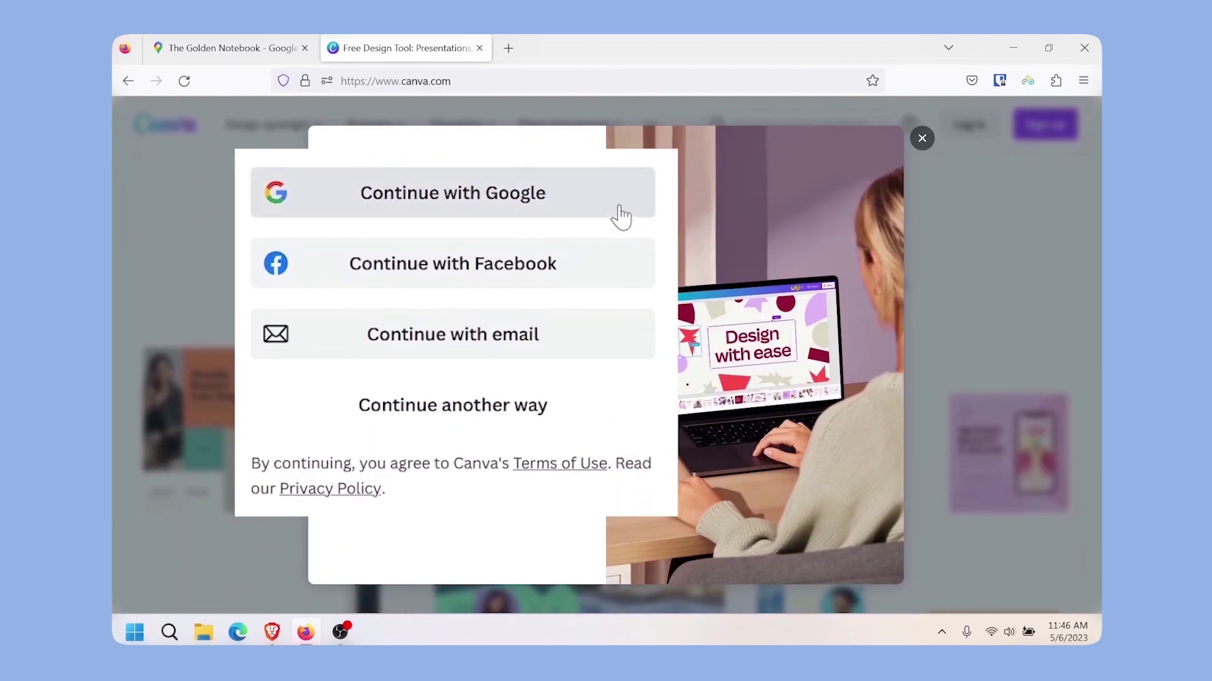
left_click(619, 204)
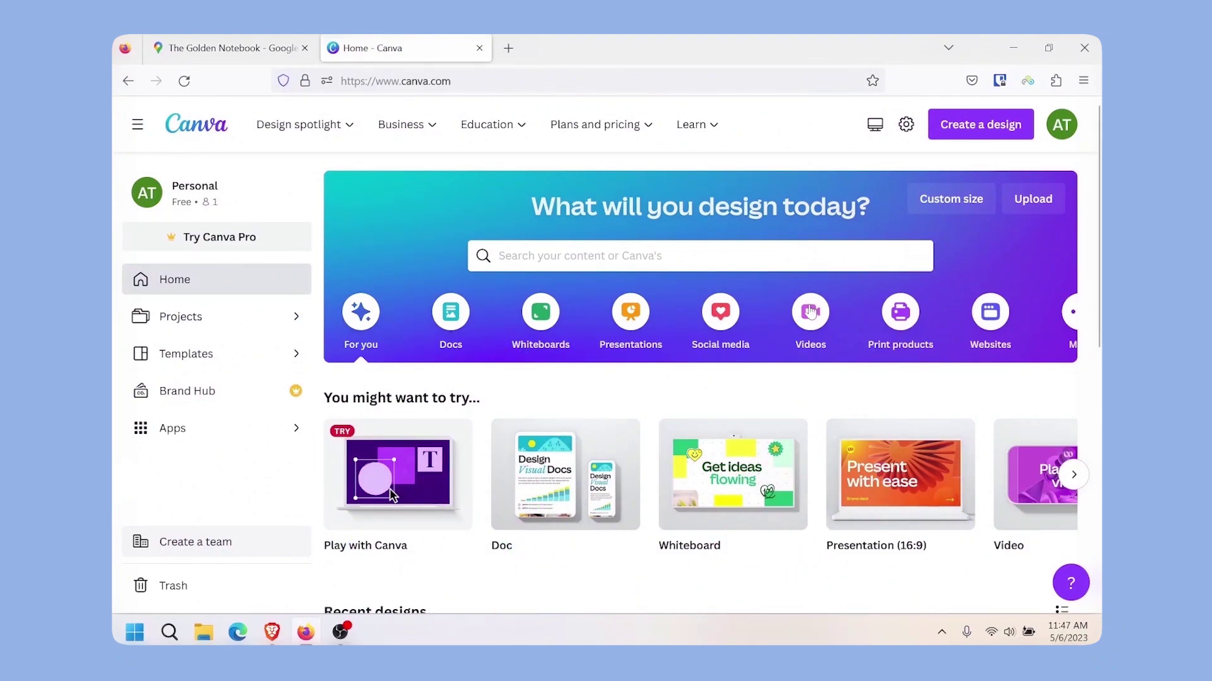
Create a new custom-size design 600 px wide and 600 px high.
left_click(999, 133)
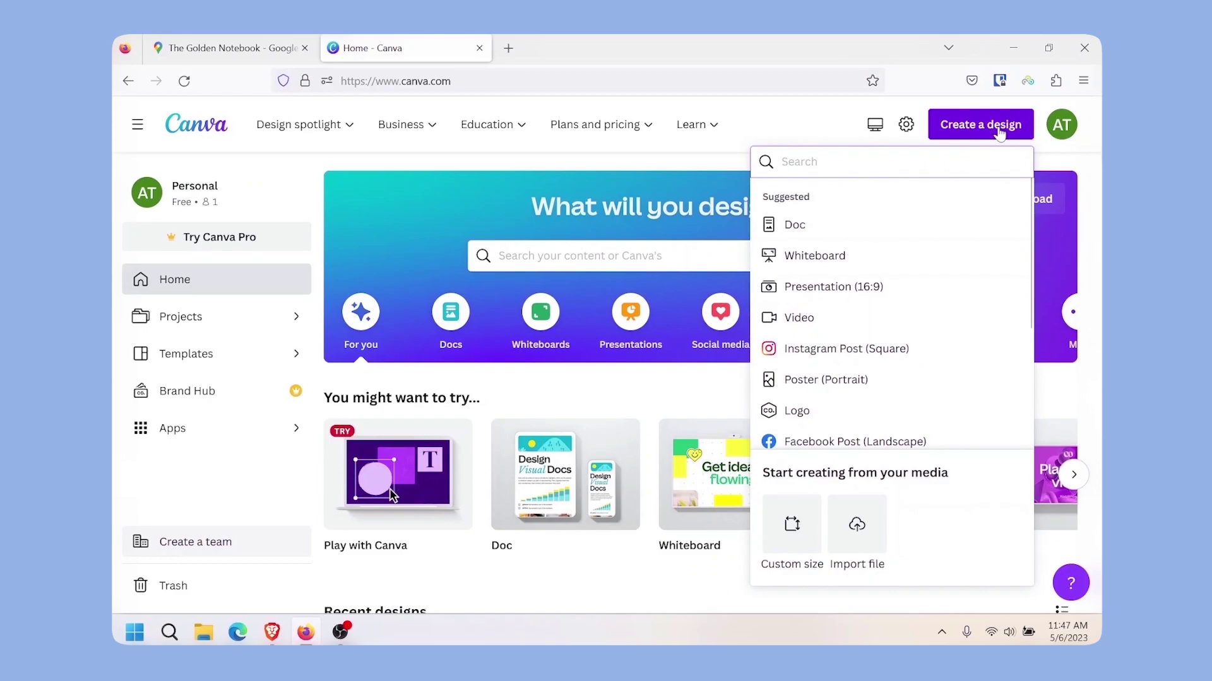
left_click(809, 532)
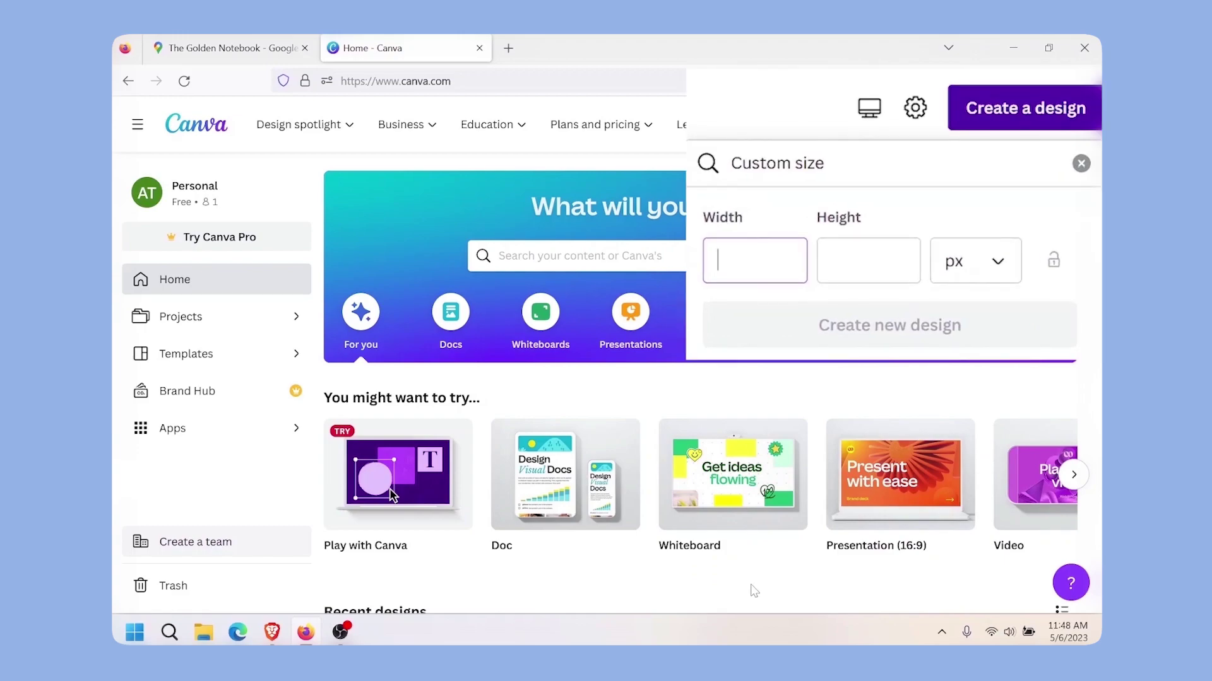
type("600")
key("Tab")
type("600")
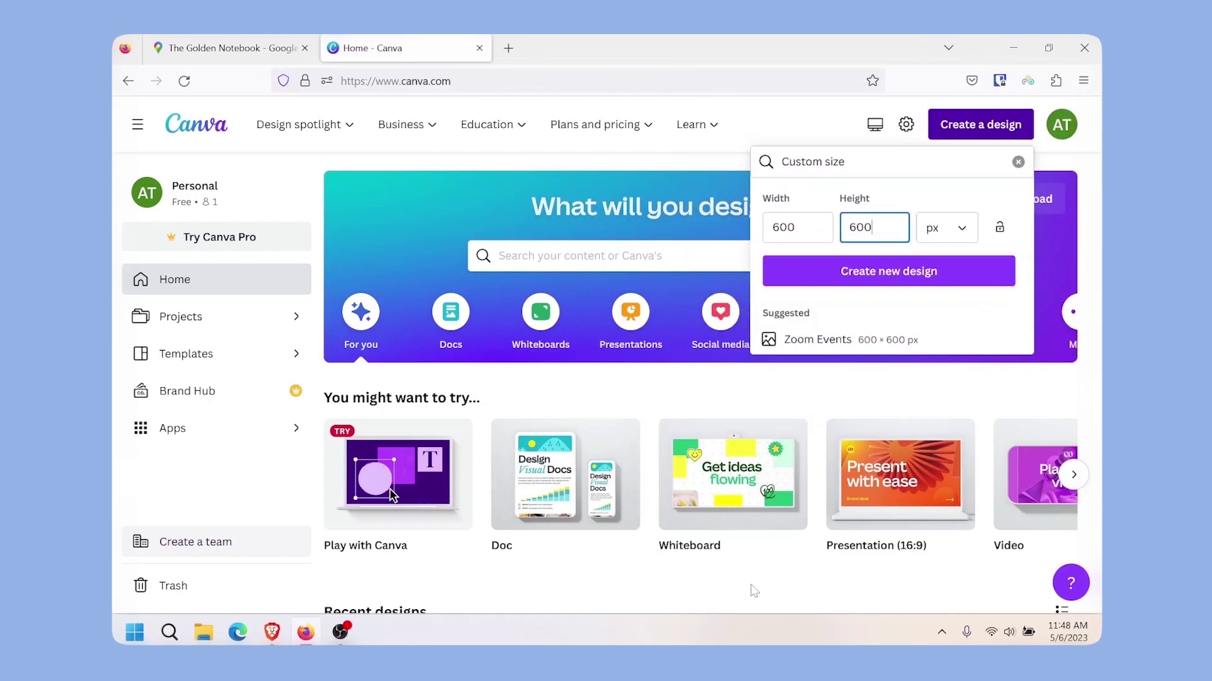
left_click(963, 278)
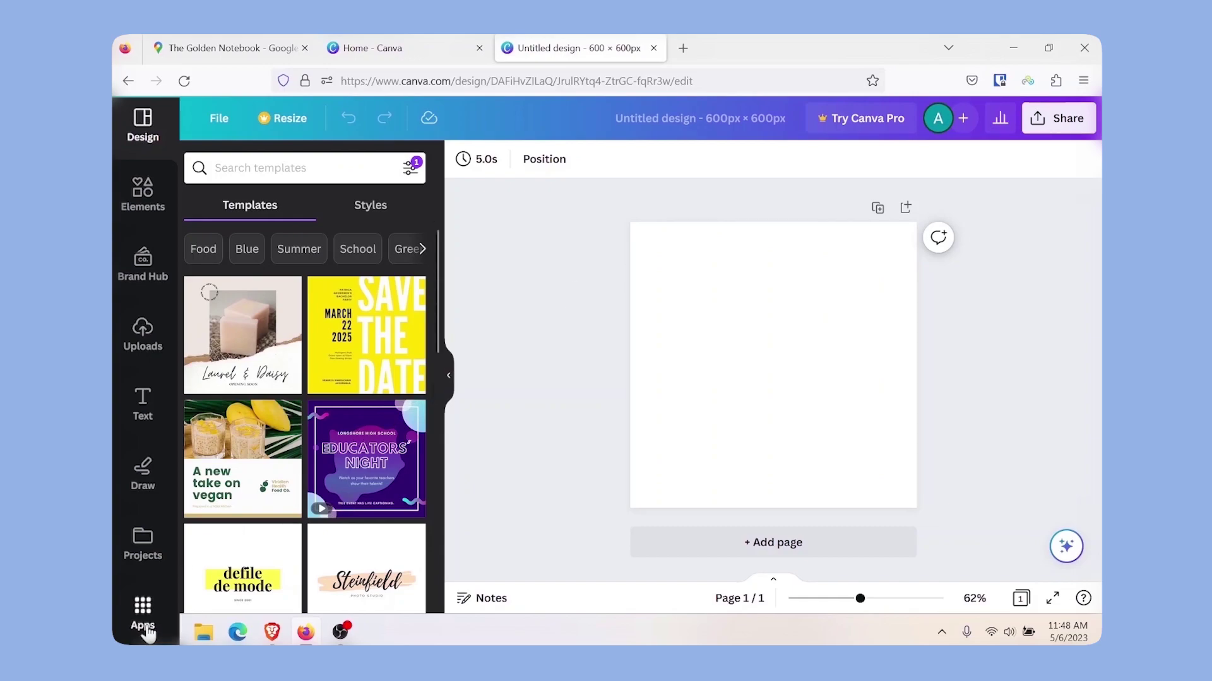
Search the Canva apps for "qr code" and open the QR Code app.
left_click(139, 571)
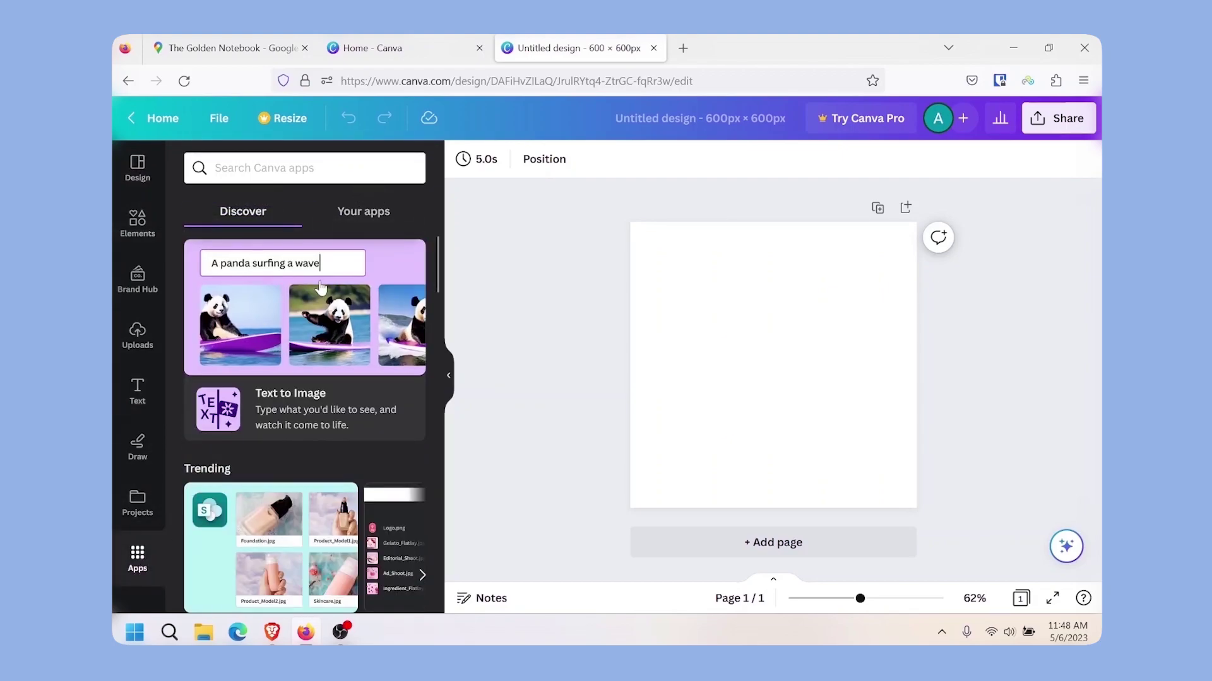
left_click(304, 168)
type("q")
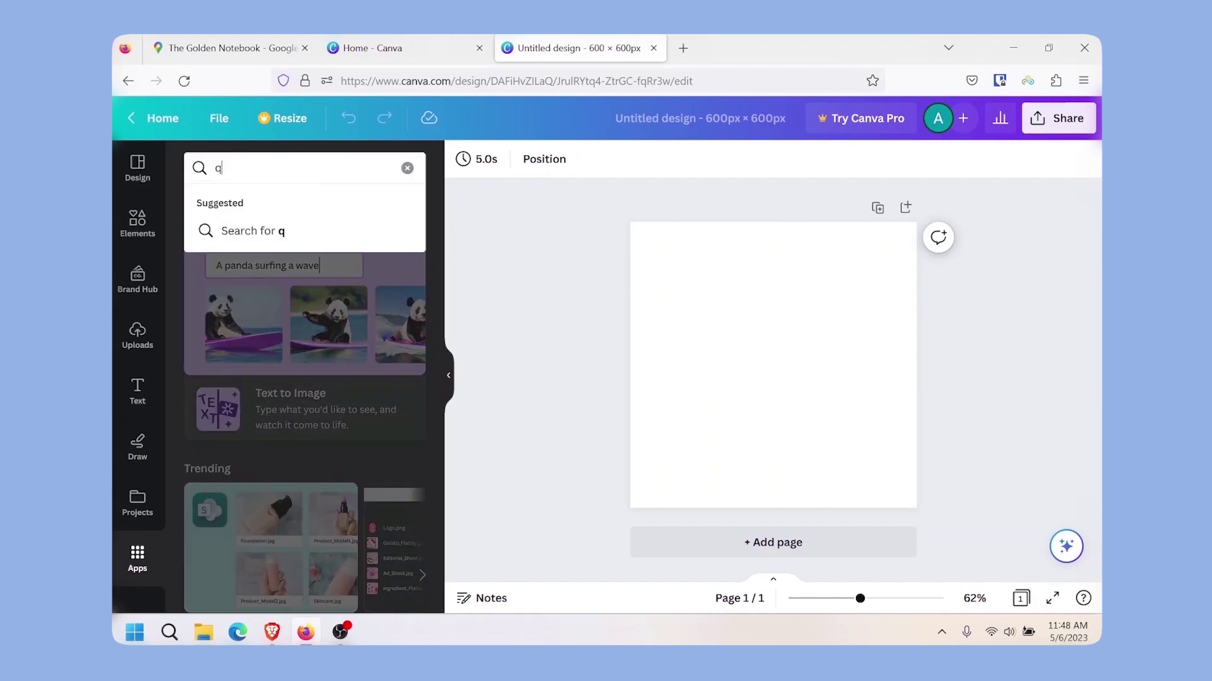
type("r code")
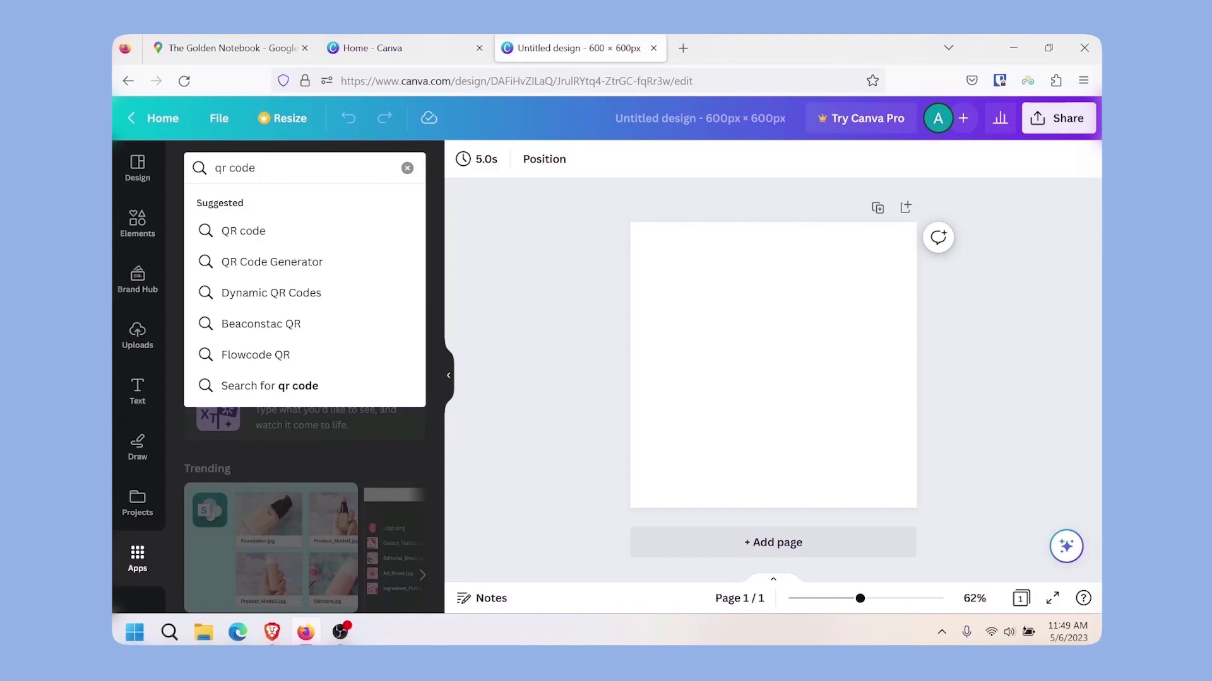
key("Return")
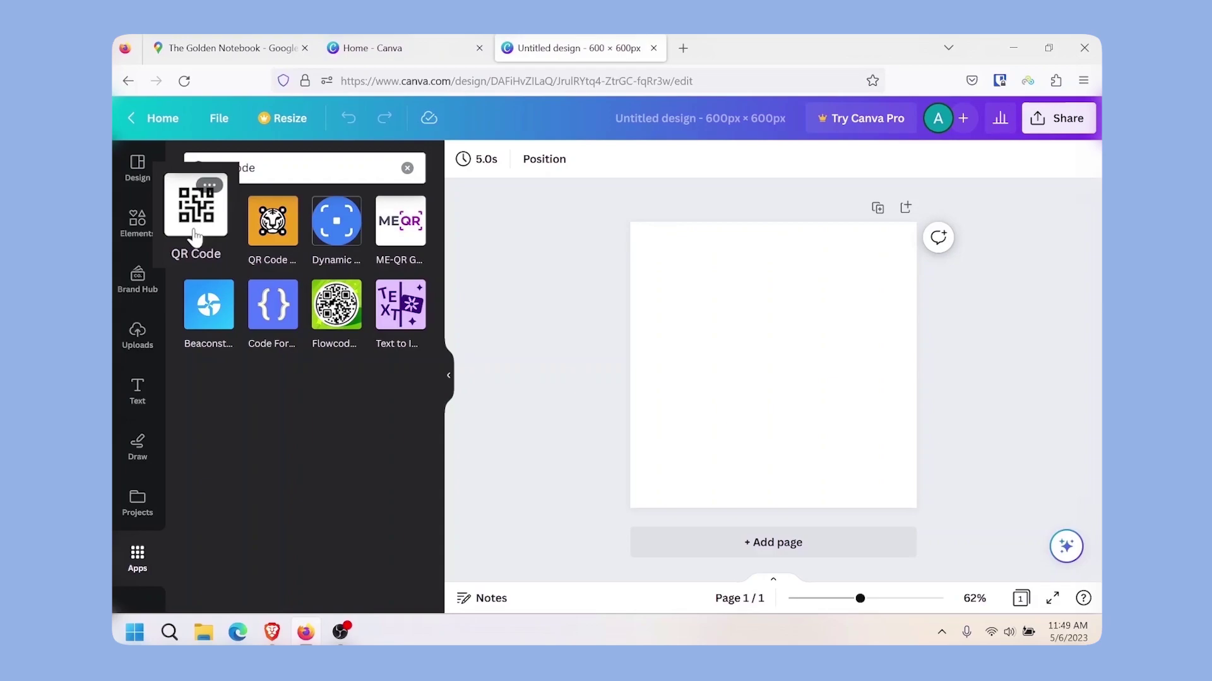
left_click(208, 245)
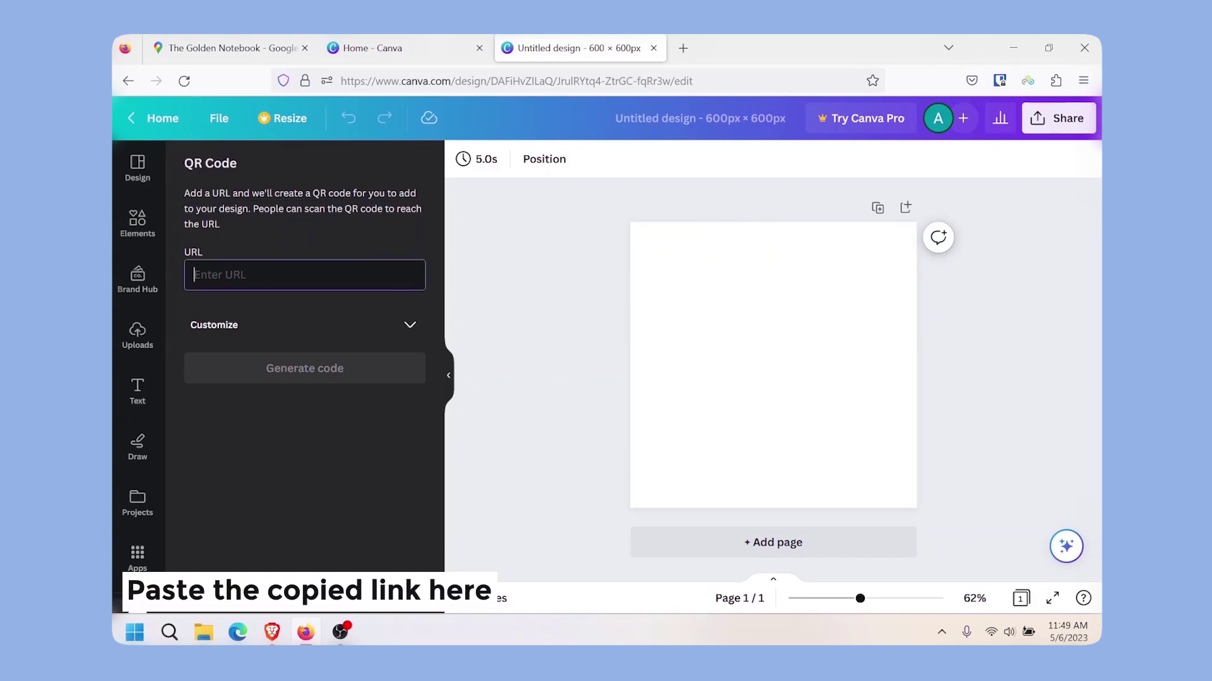
left_click(302, 275)
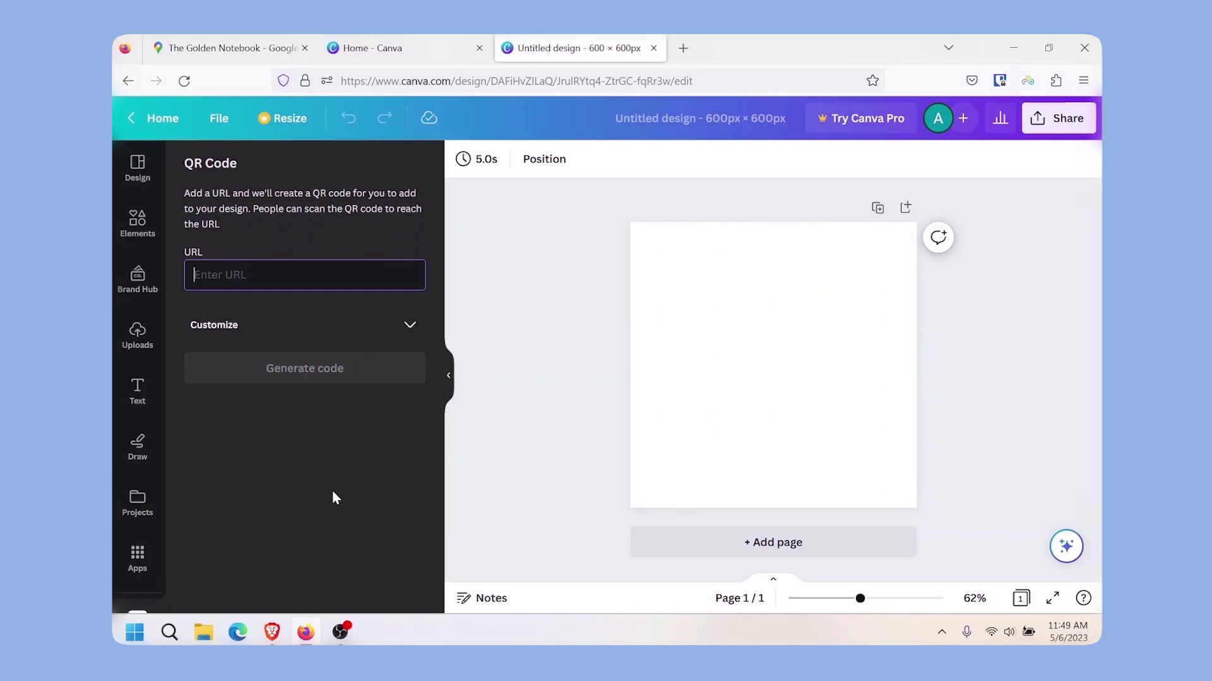
type("https://goo.gl/maps/ezNMb3rMvWArc2GVA")
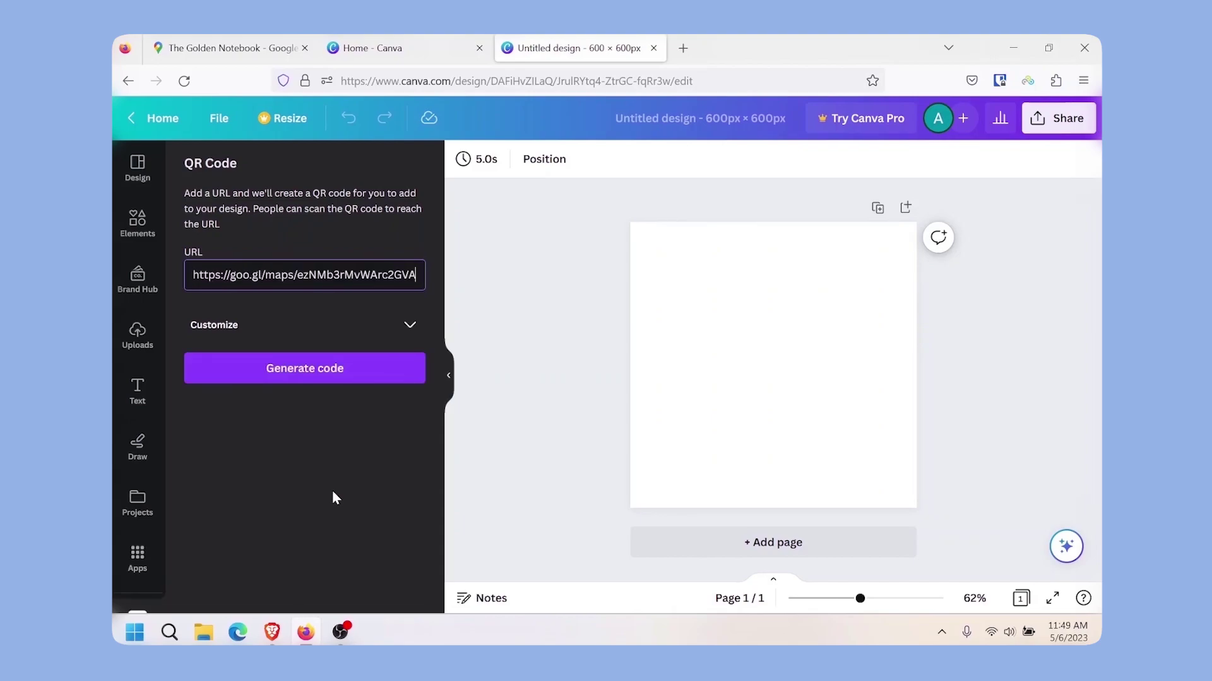
left_click(383, 375)
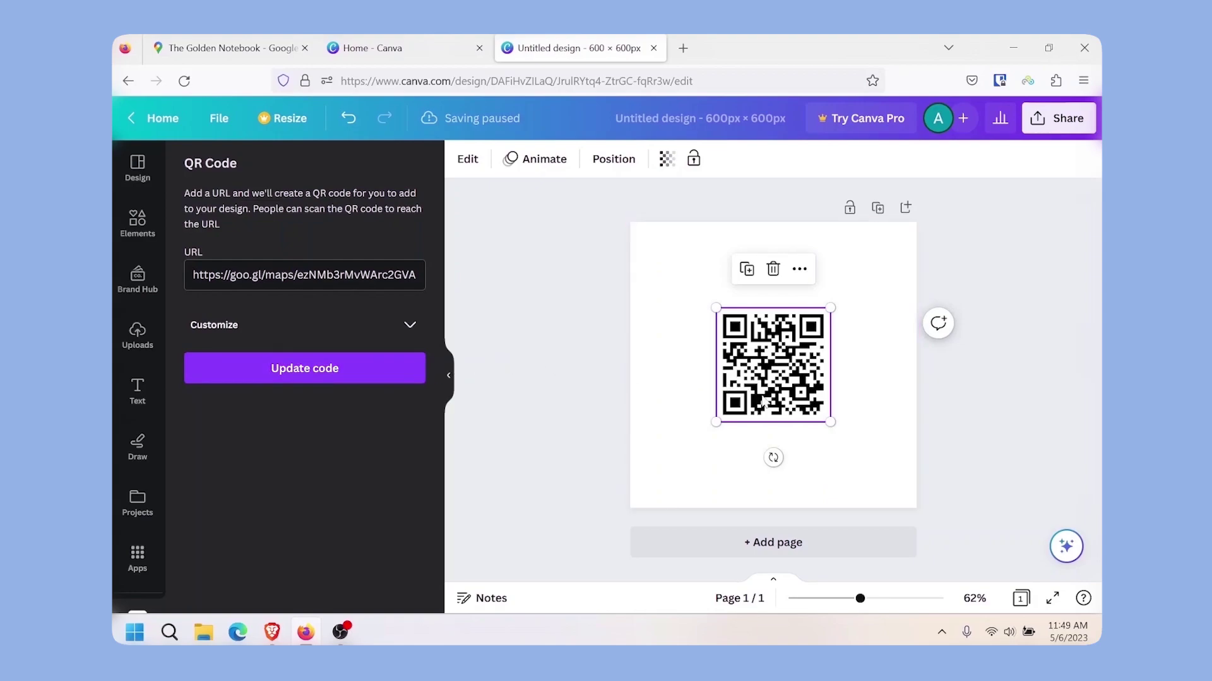
Enlarge the QR code from two opposite corners until it fills the whole page, and deselect it.
left_click_drag(829, 420, 914, 505)
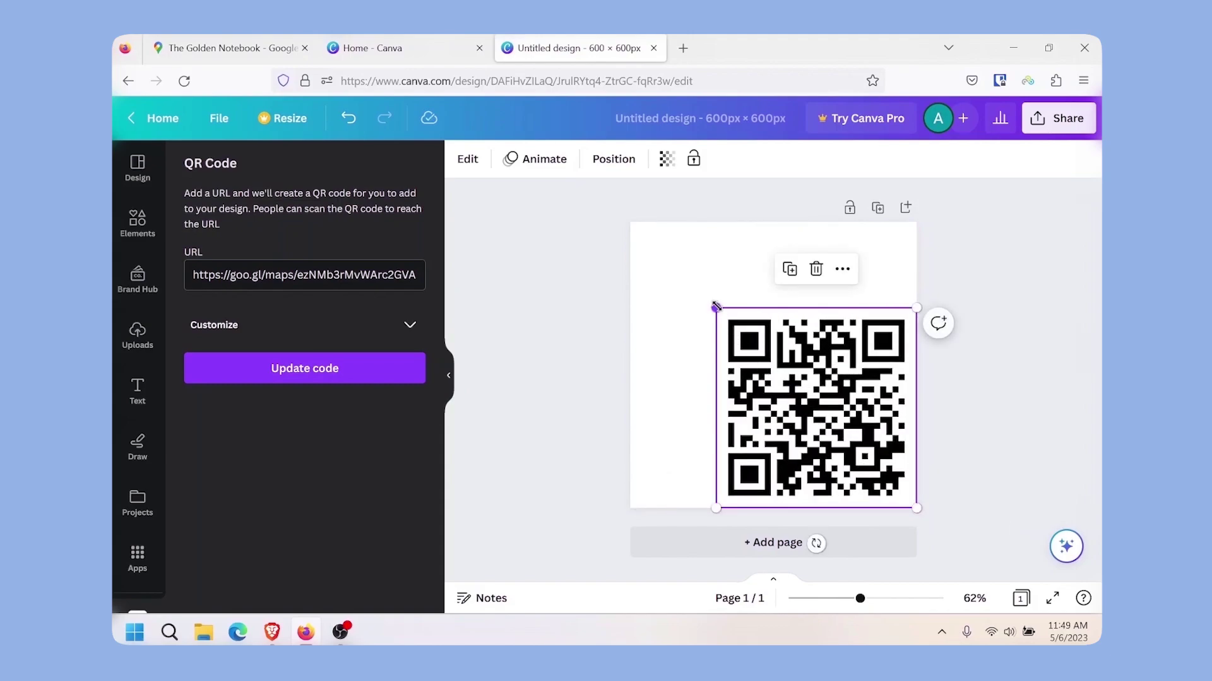
left_click_drag(715, 307, 629, 222)
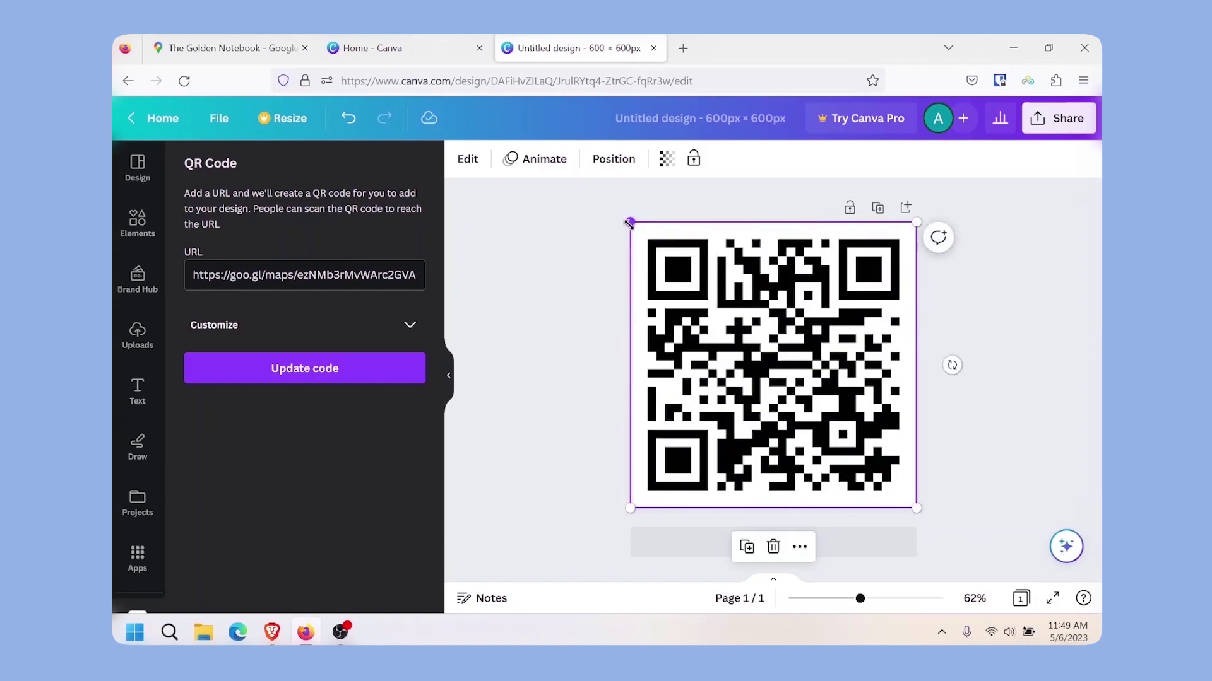
left_click(986, 276)
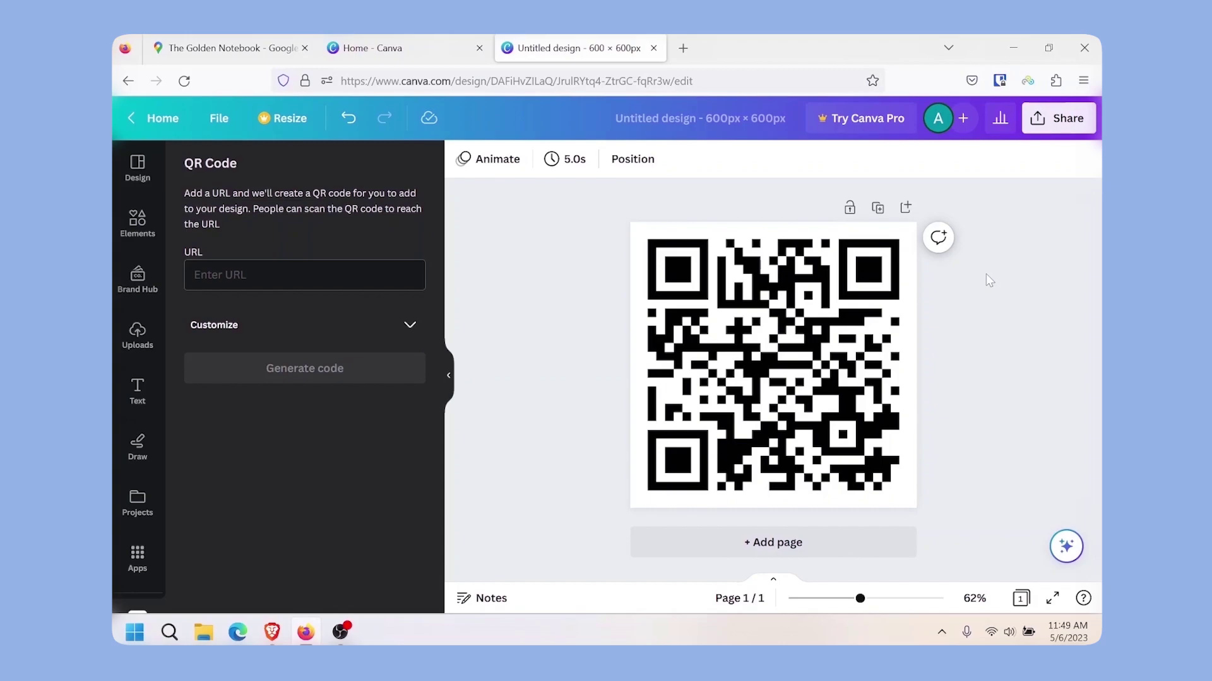
Download the QR code design as a PNG file at 600 × 600 px.
left_click(1060, 136)
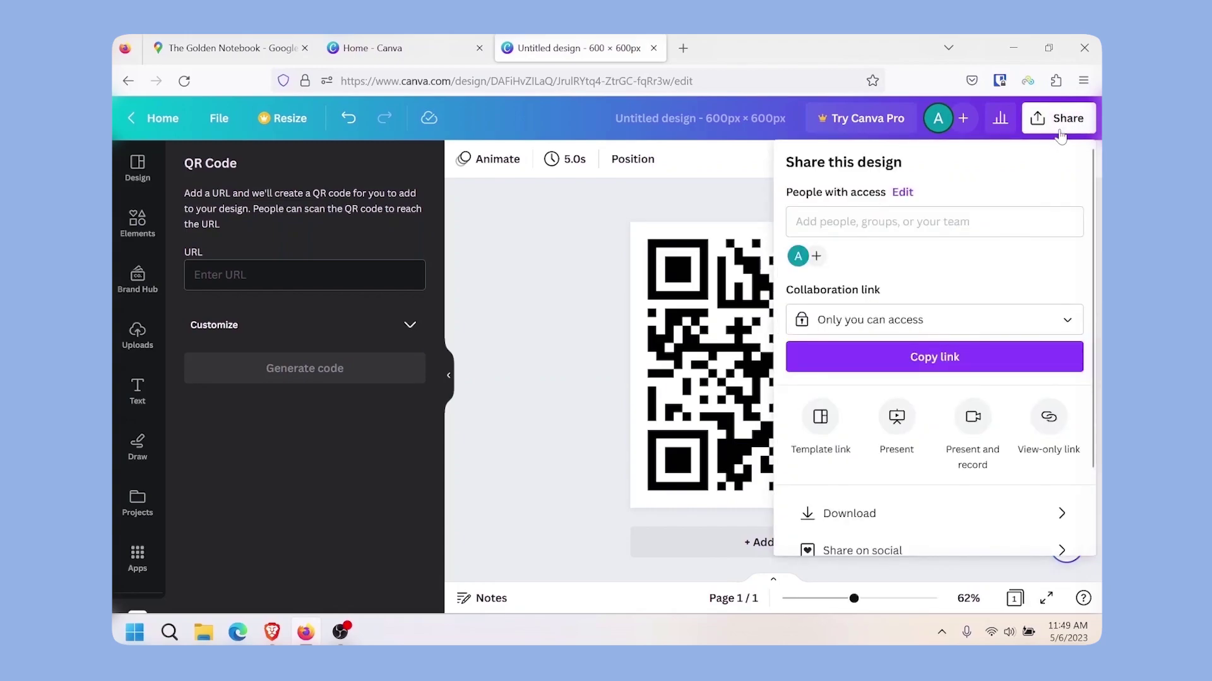
left_click(977, 524)
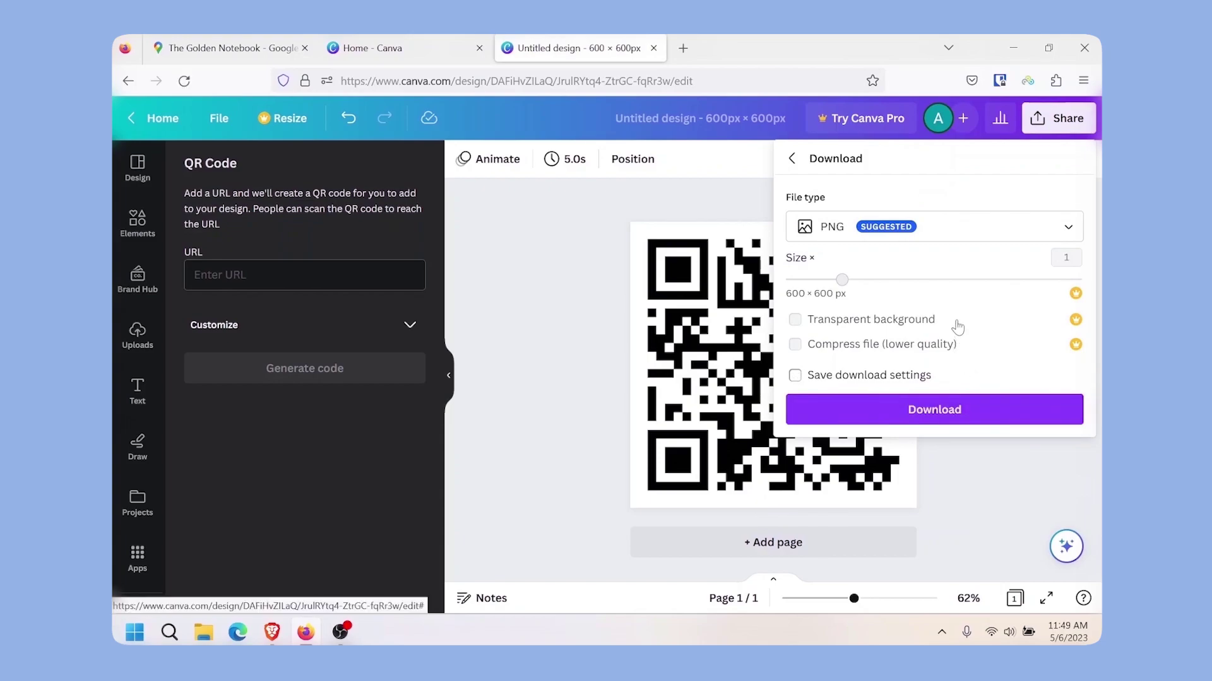
left_click(986, 239)
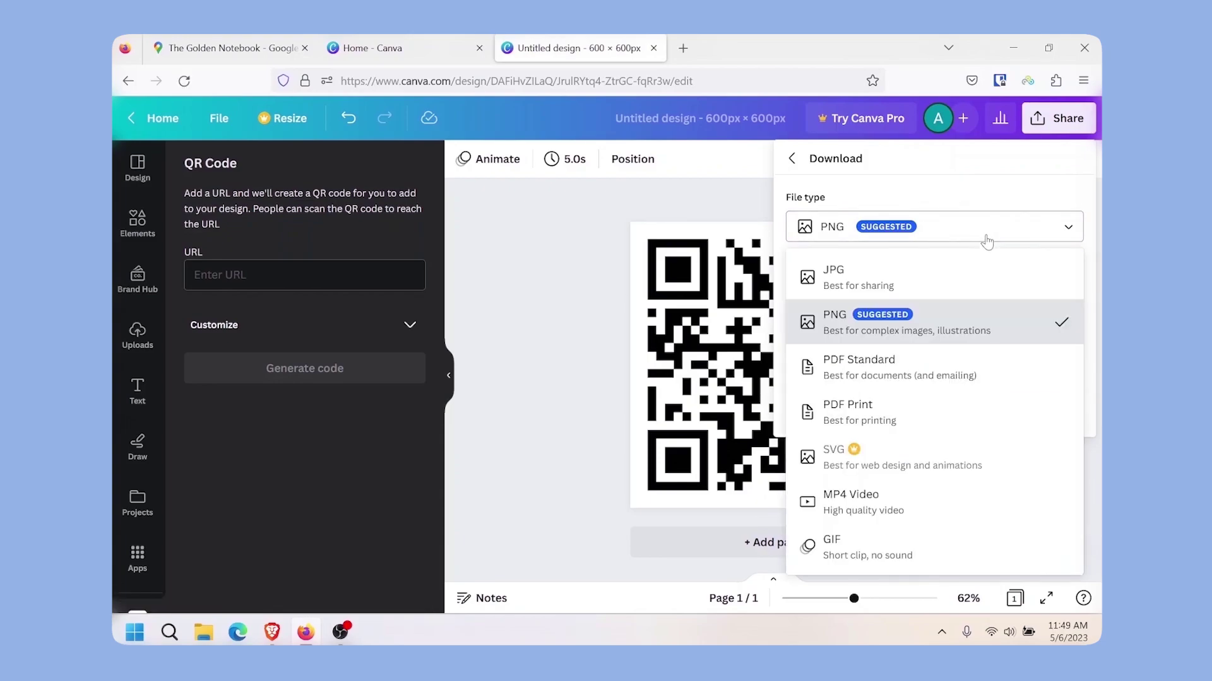
left_click(982, 320)
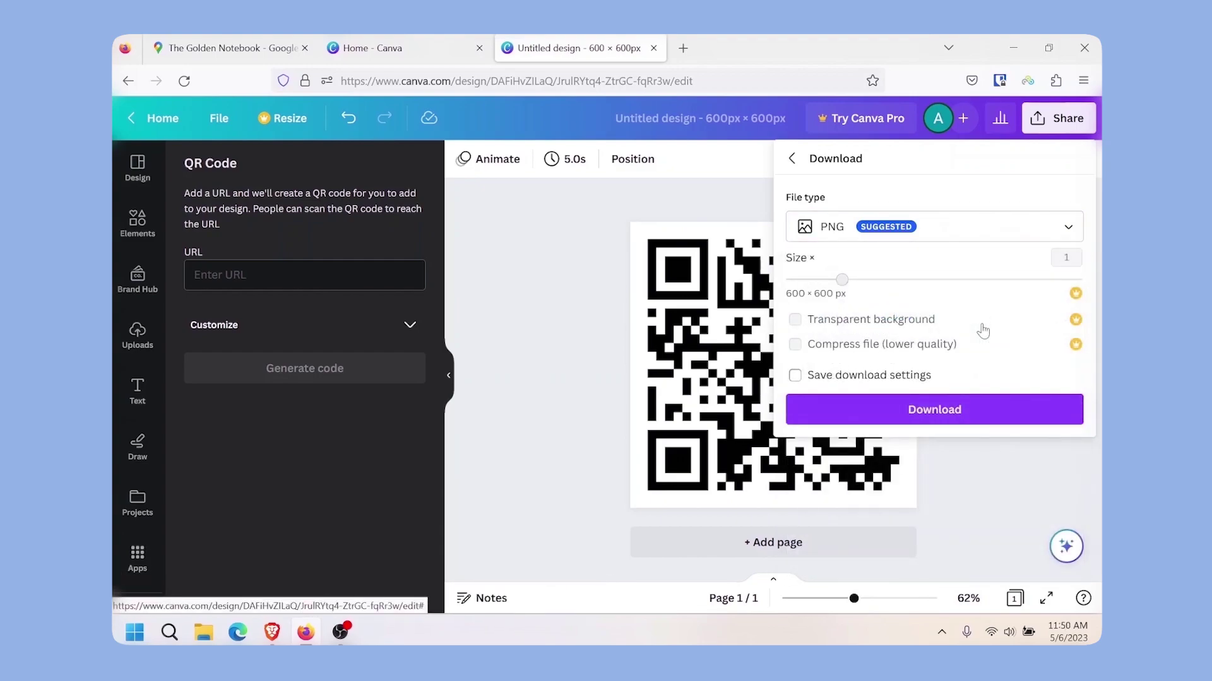
left_click(992, 411)
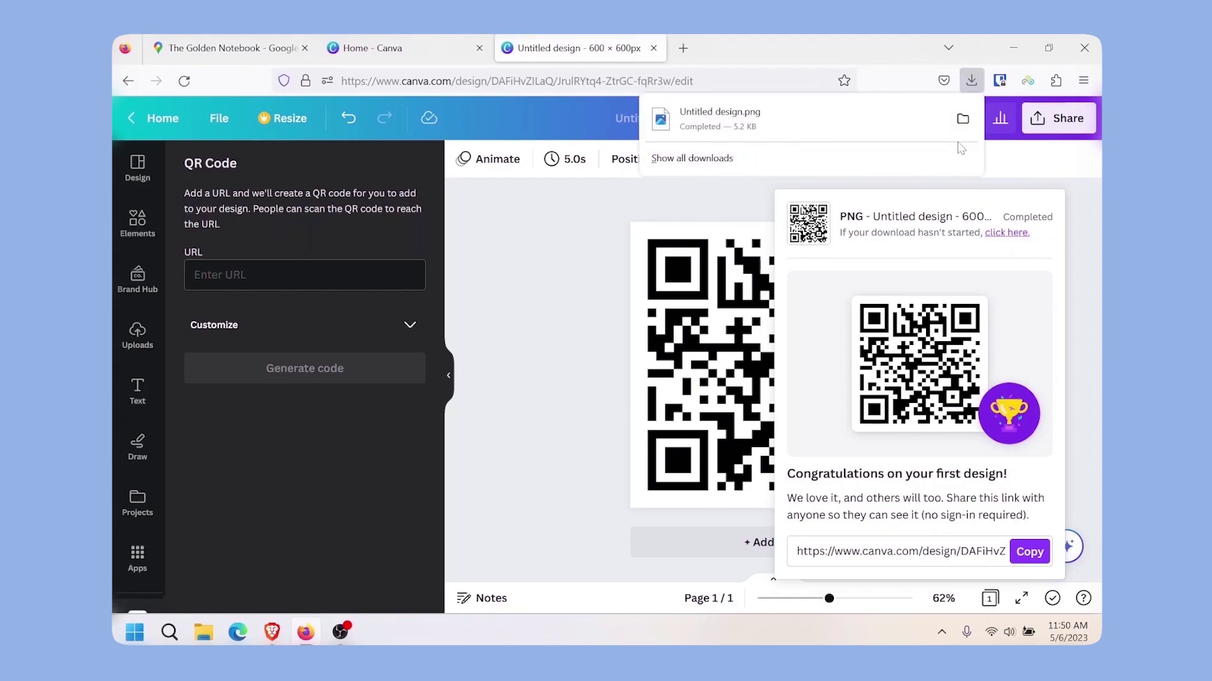
Show the downloaded image in its folder, rename it to "Google Maps Location QR.png" and open it.
left_click(962, 120)
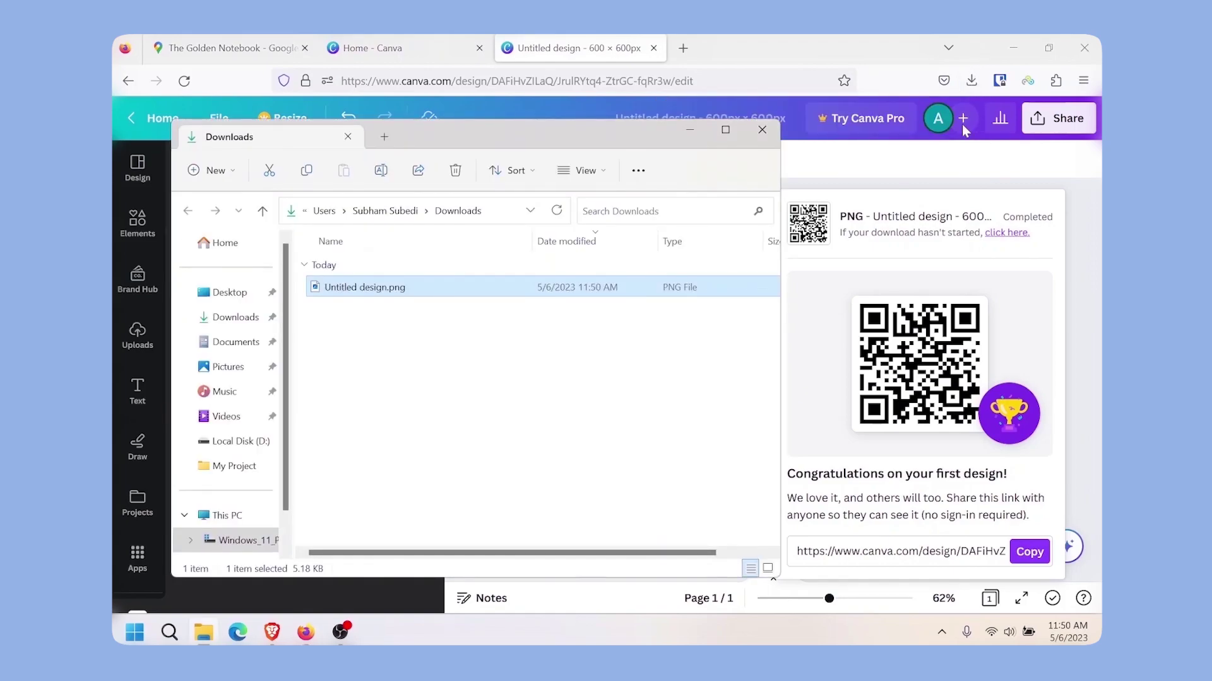
right_click(434, 288)
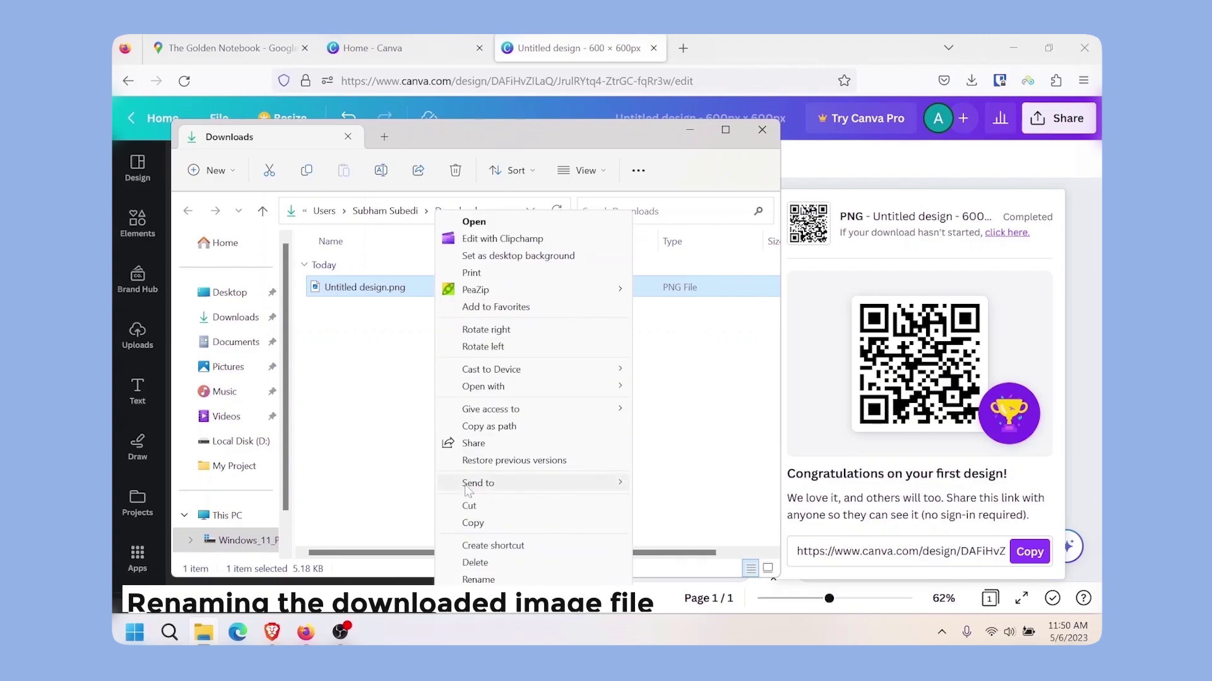
left_click(501, 581)
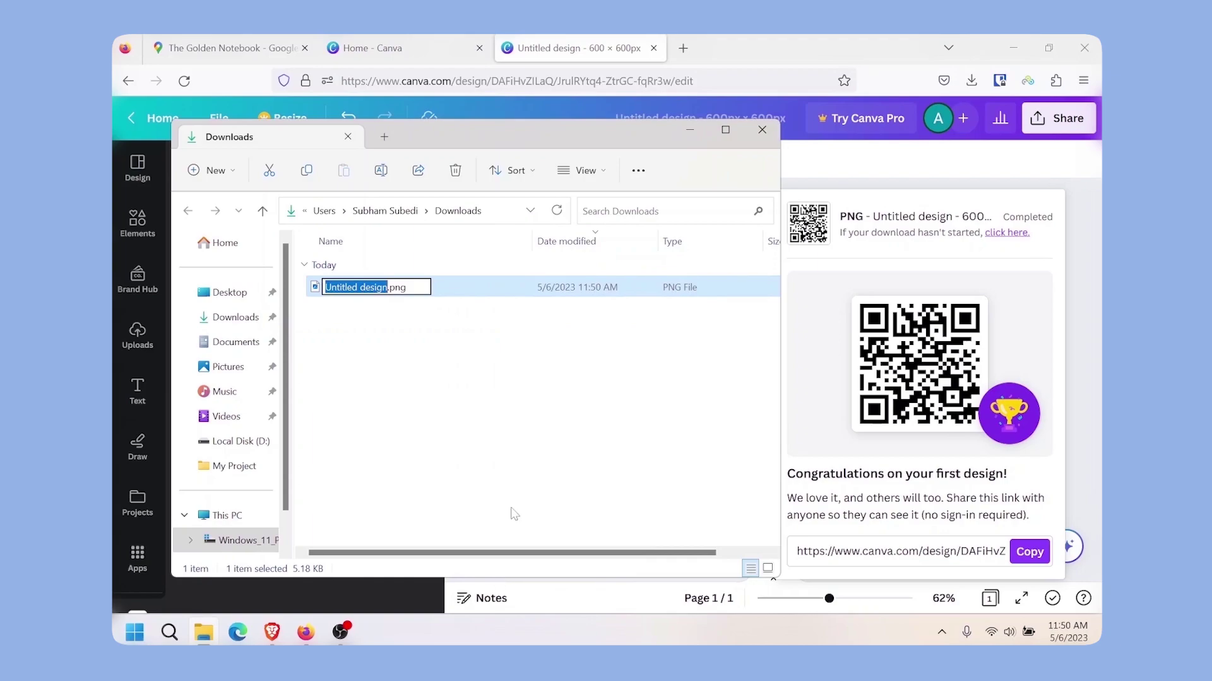
type("Google M")
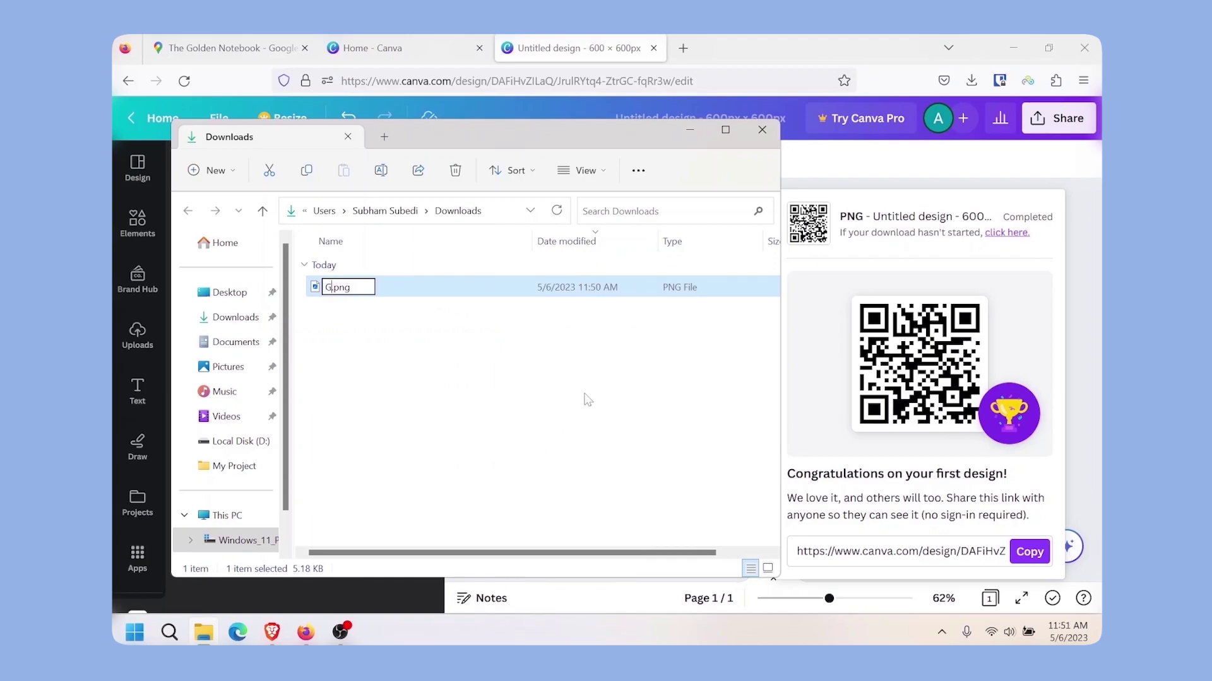
type("aps Loc")
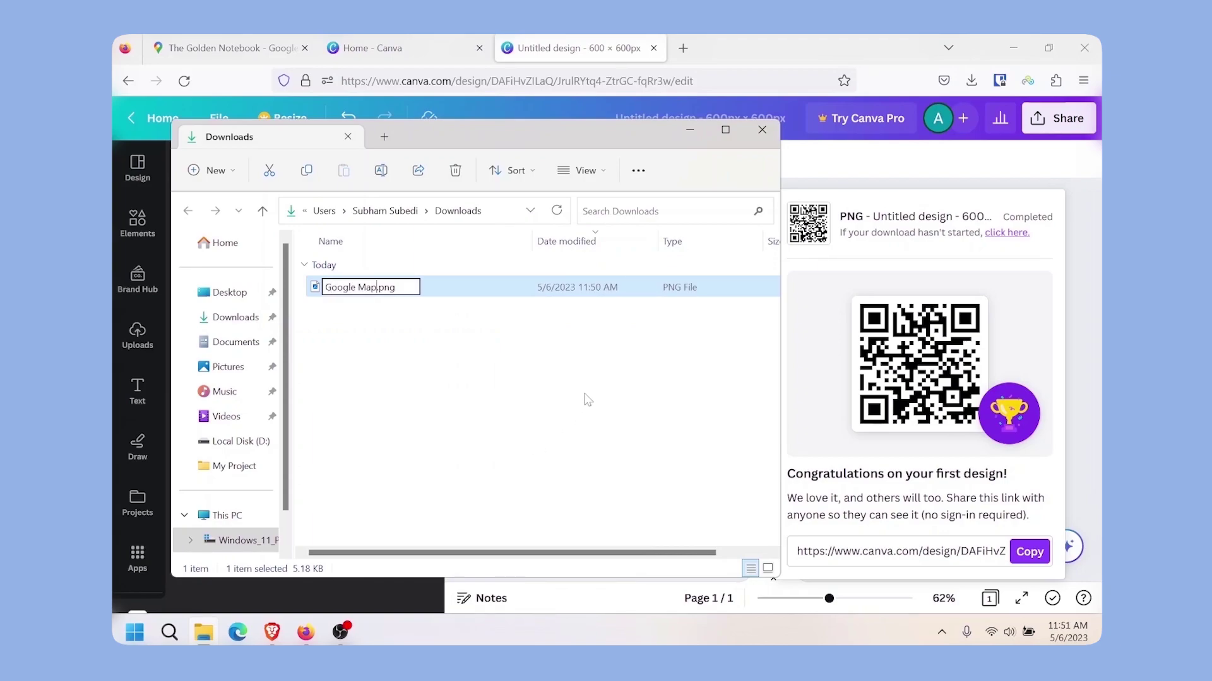
type("ation QR")
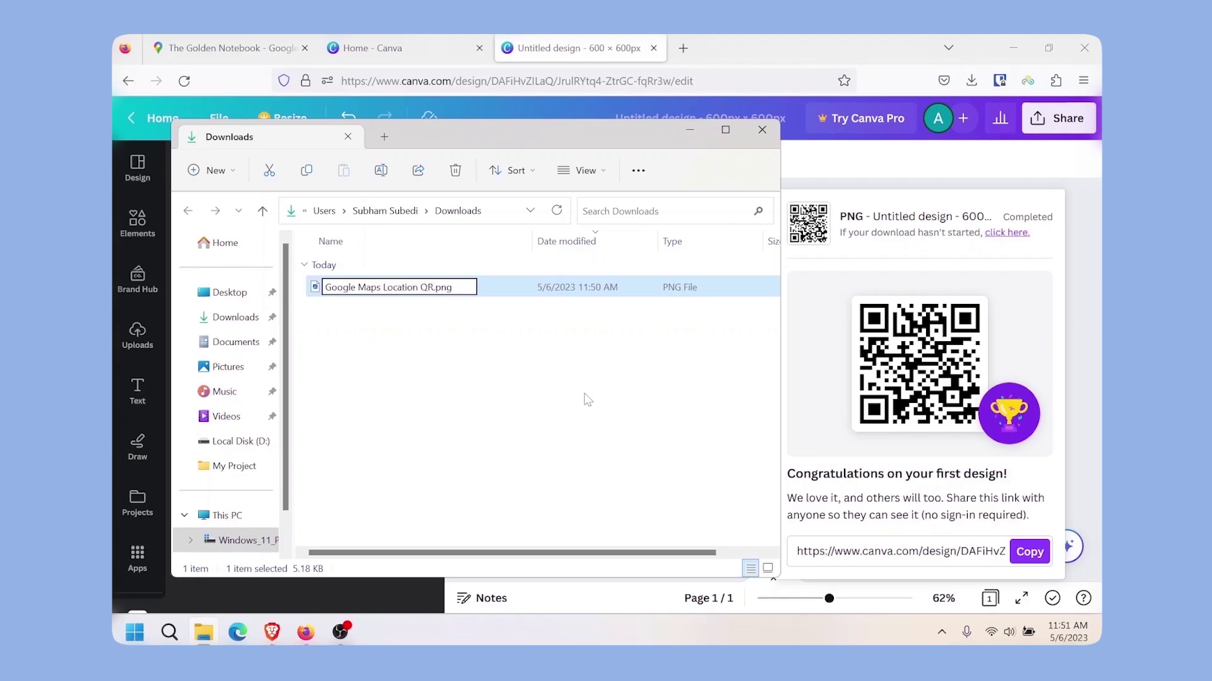
key("Return")
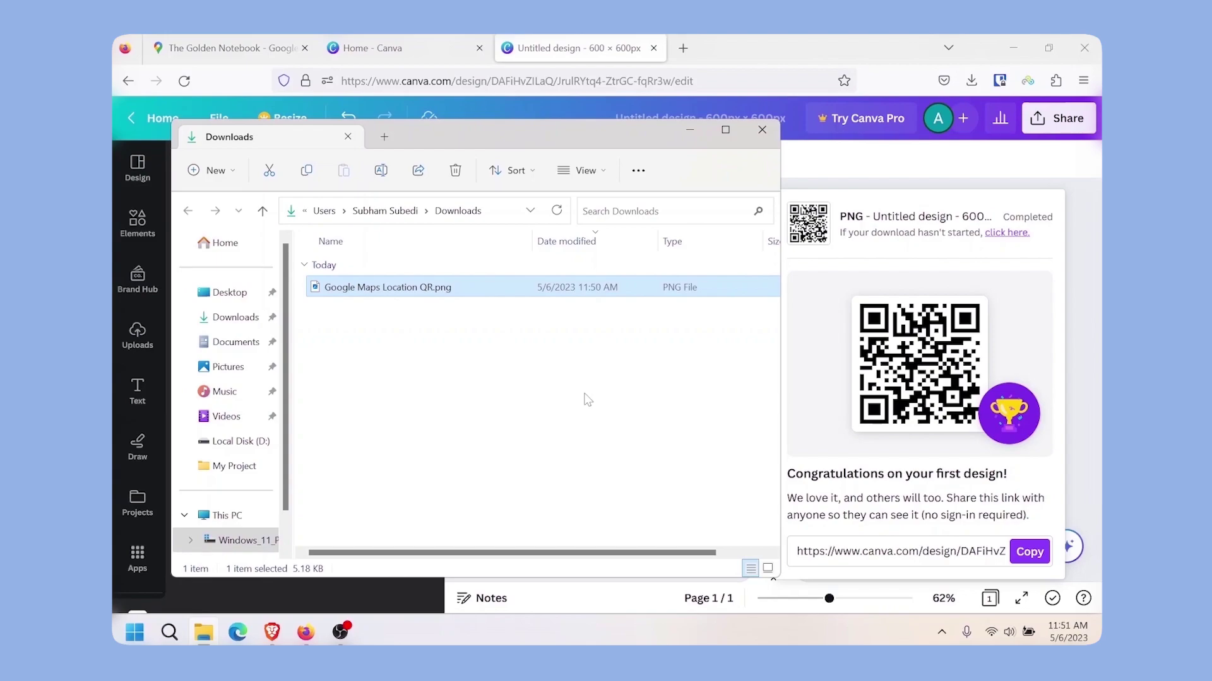
double_click(470, 291)
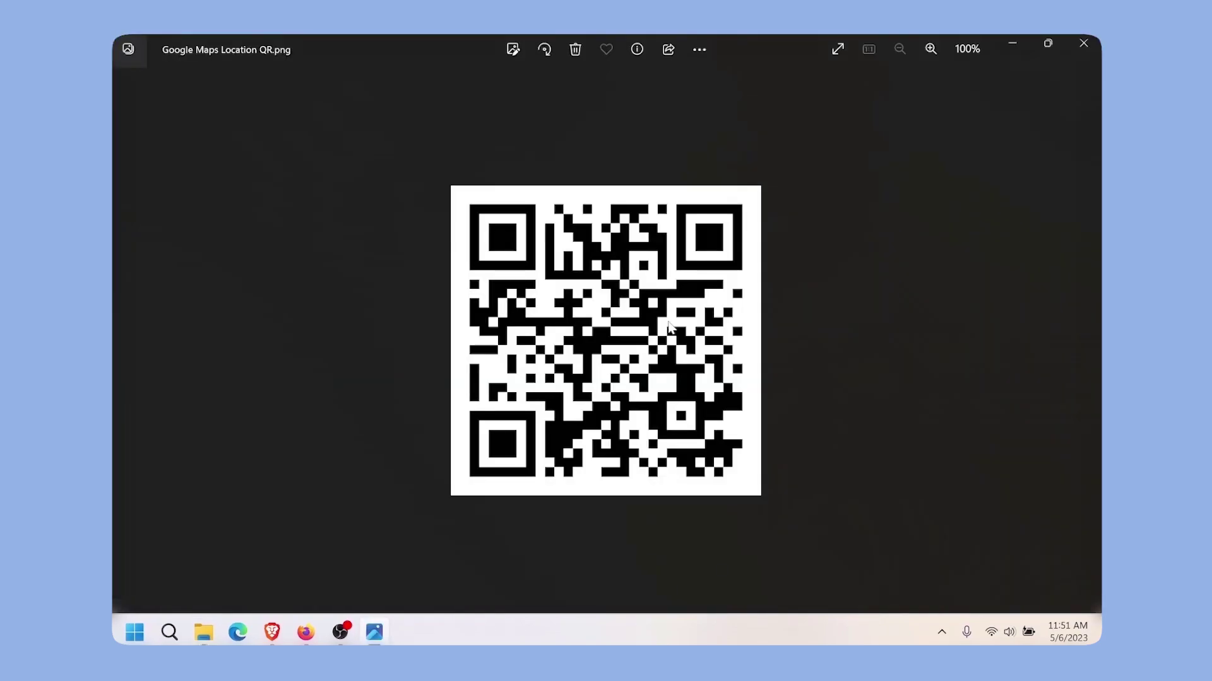